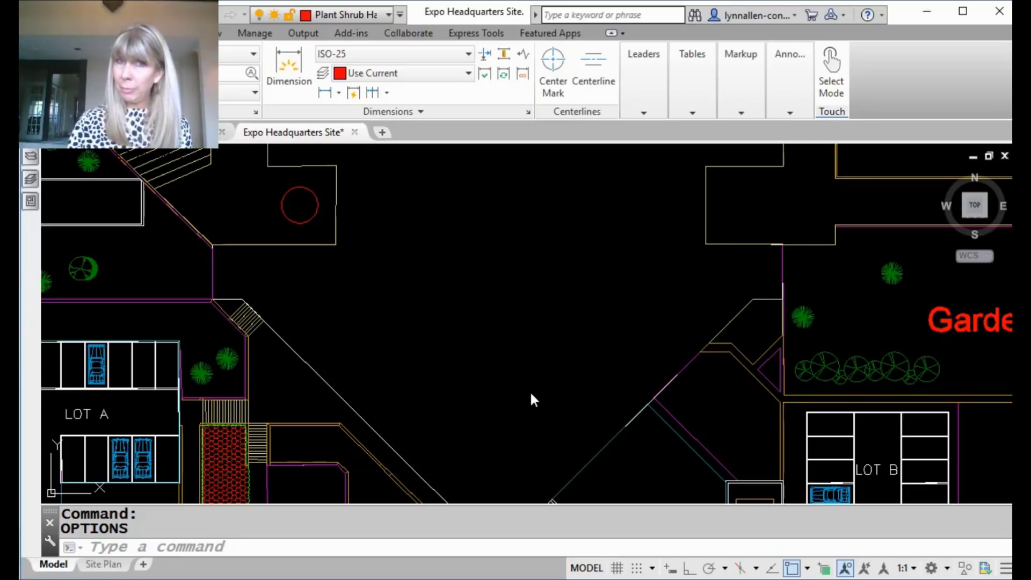
- Open the Options dialog to its Drafting settings, then close it without changes
left_click(418, 549)
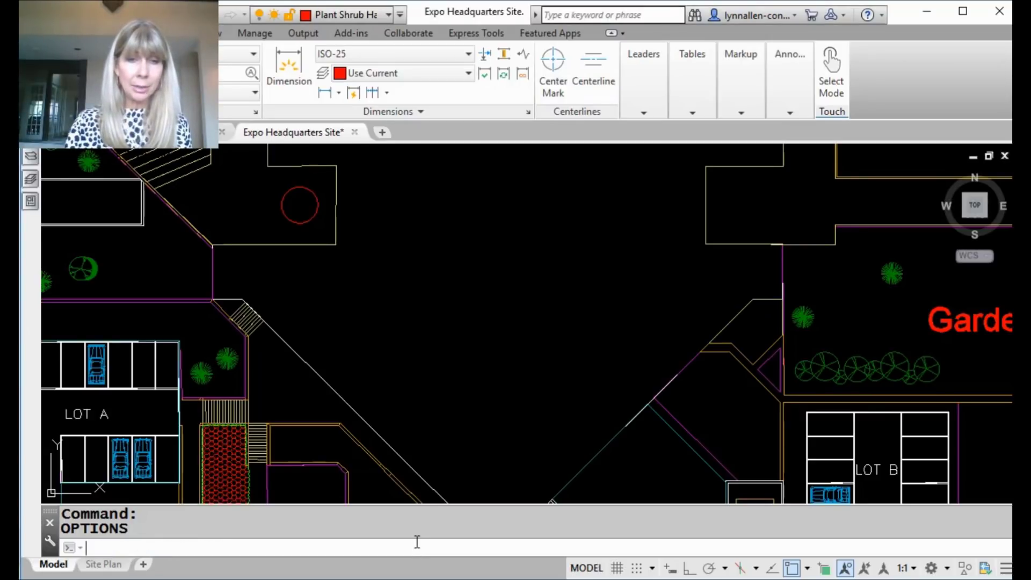
right_click(419, 548)
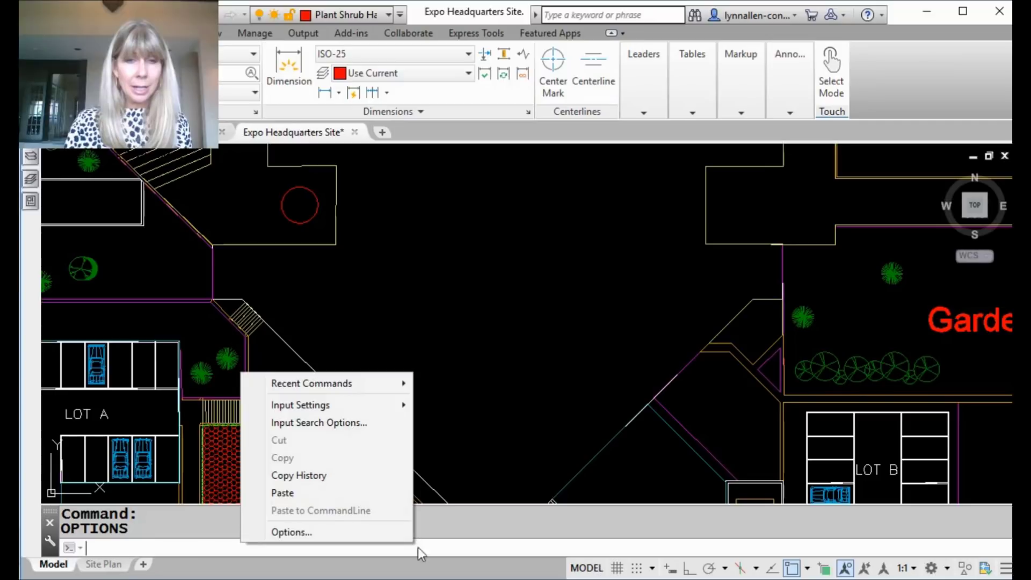
left_click(330, 534)
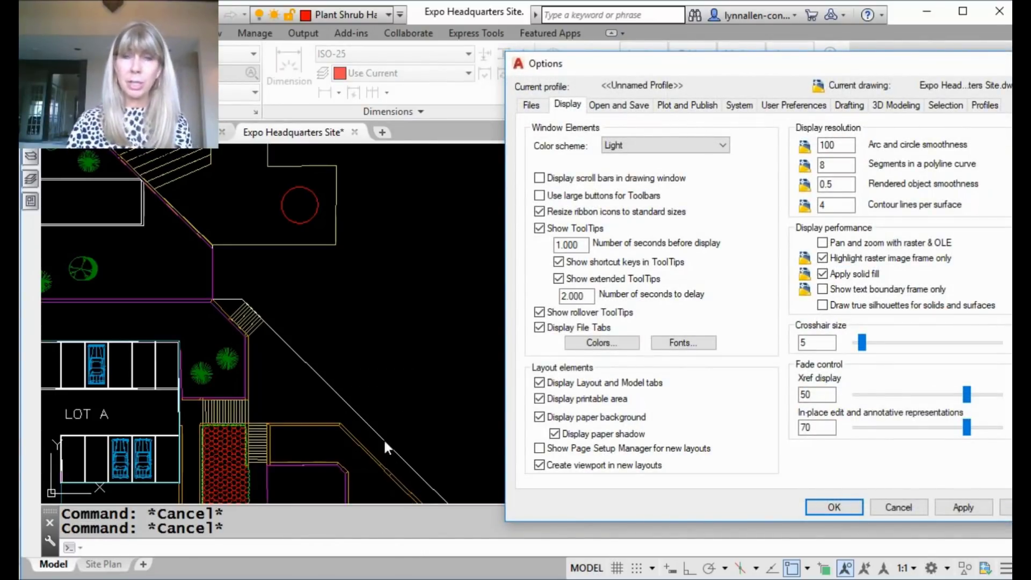
left_click(848, 107)
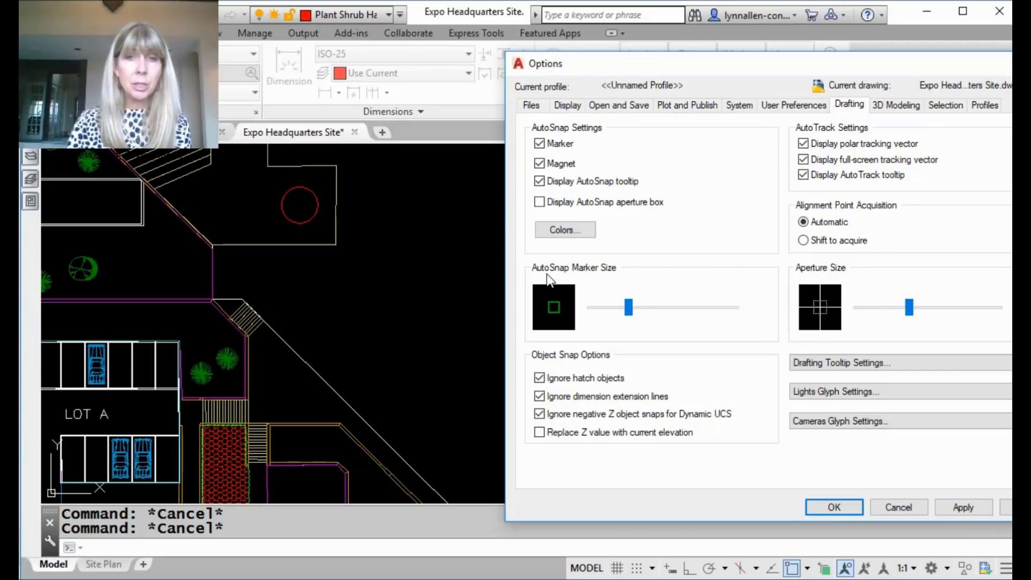
left_click(888, 508)
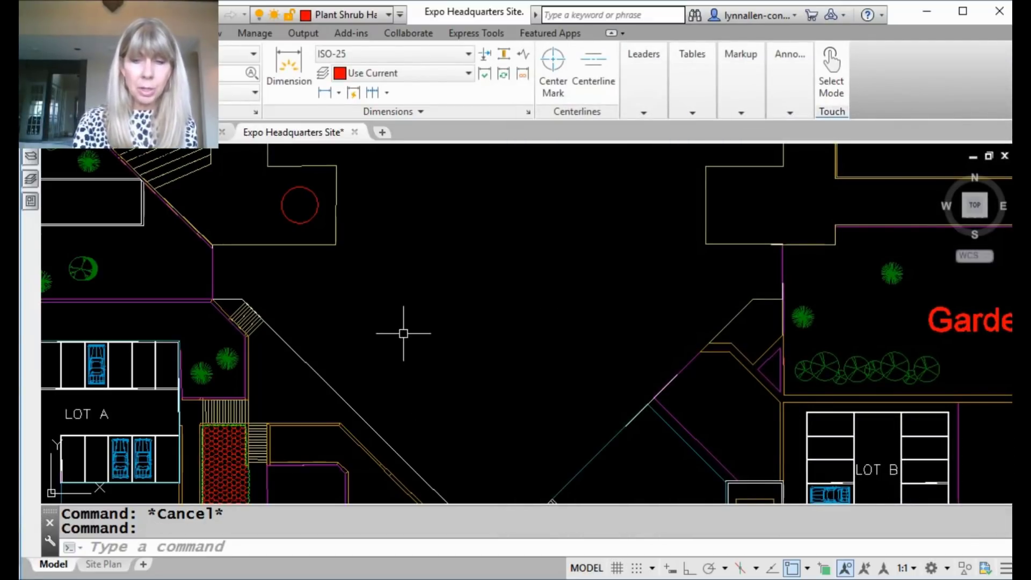
- Run LINE to preview the default-size AutoSnap marker at the red circle's centre, then cancel
type("L")
key("Return")
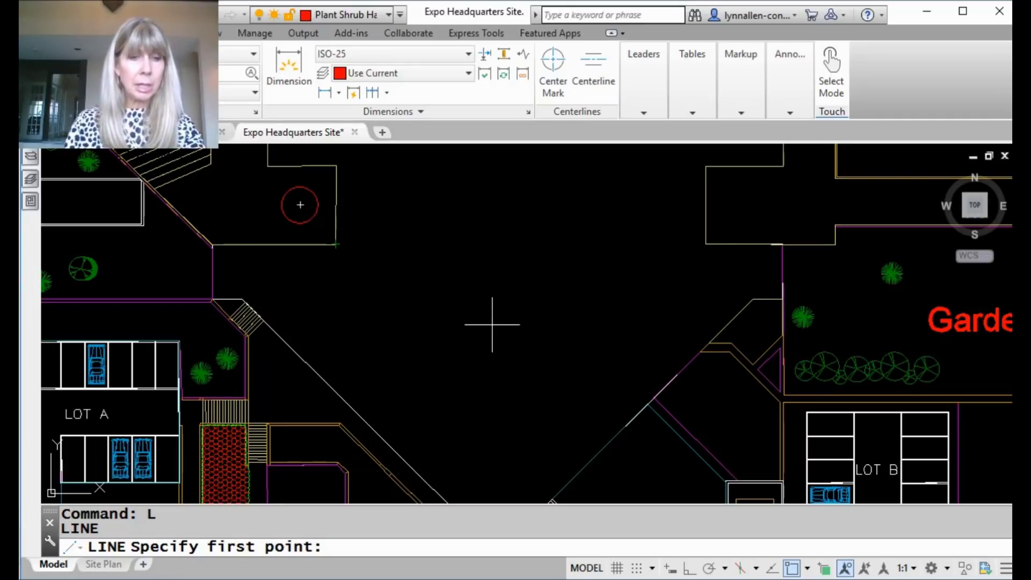
key("Escape")
left_click(405, 548)
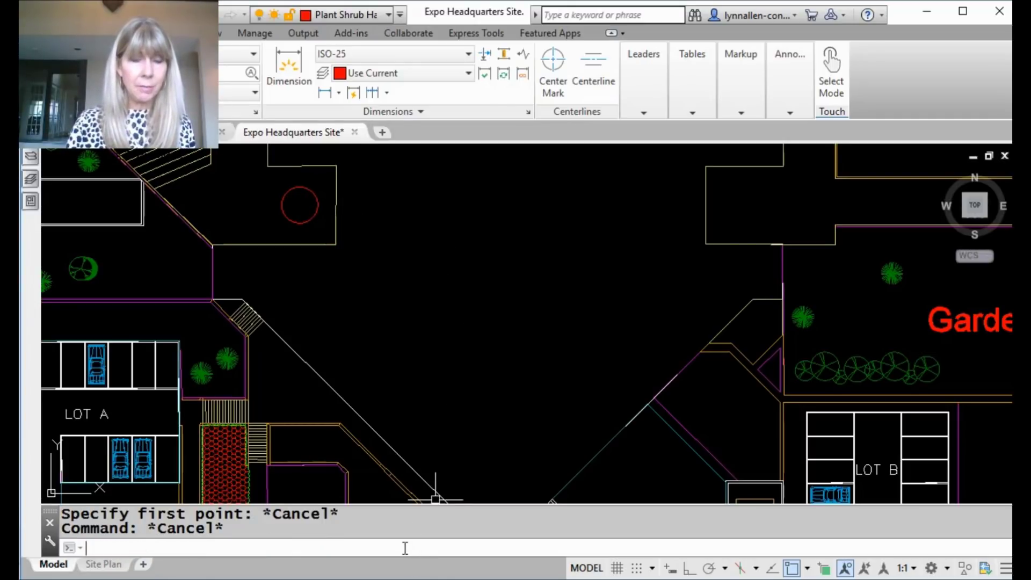
right_click(405, 548)
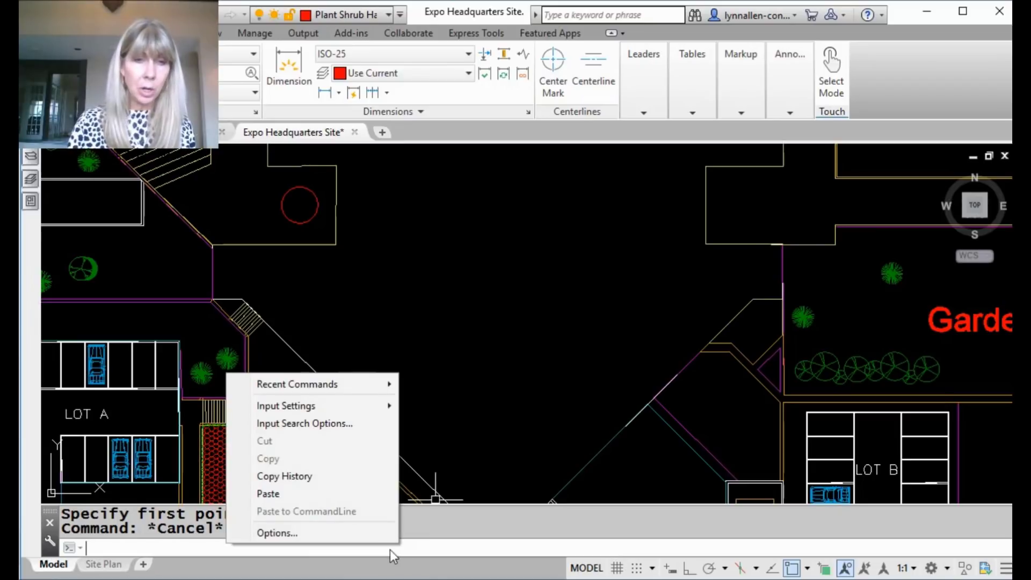
- Drag the Drafting AutoSnap Marker Size slider to a larger size and apply it
left_click(354, 533)
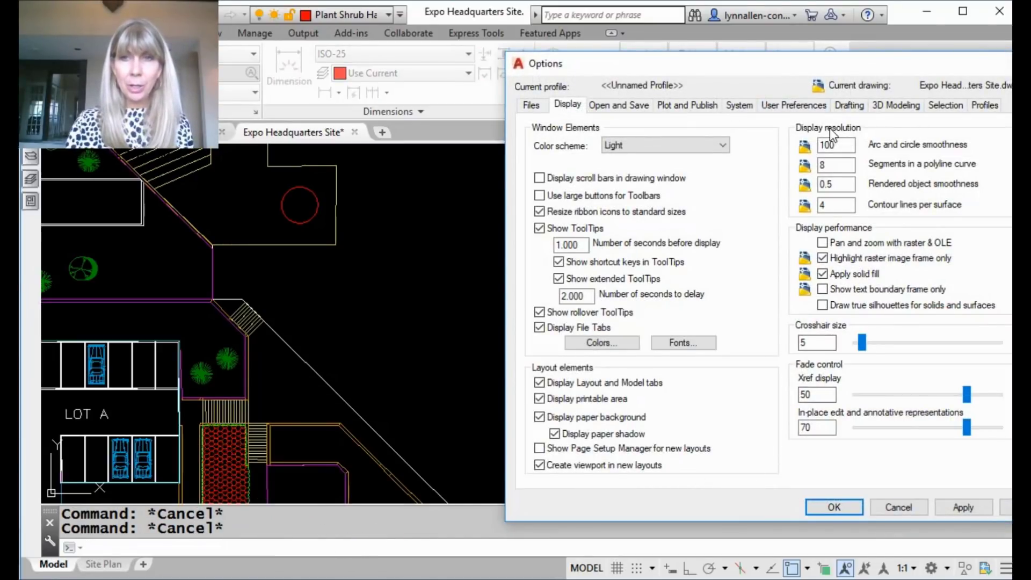
left_click(851, 108)
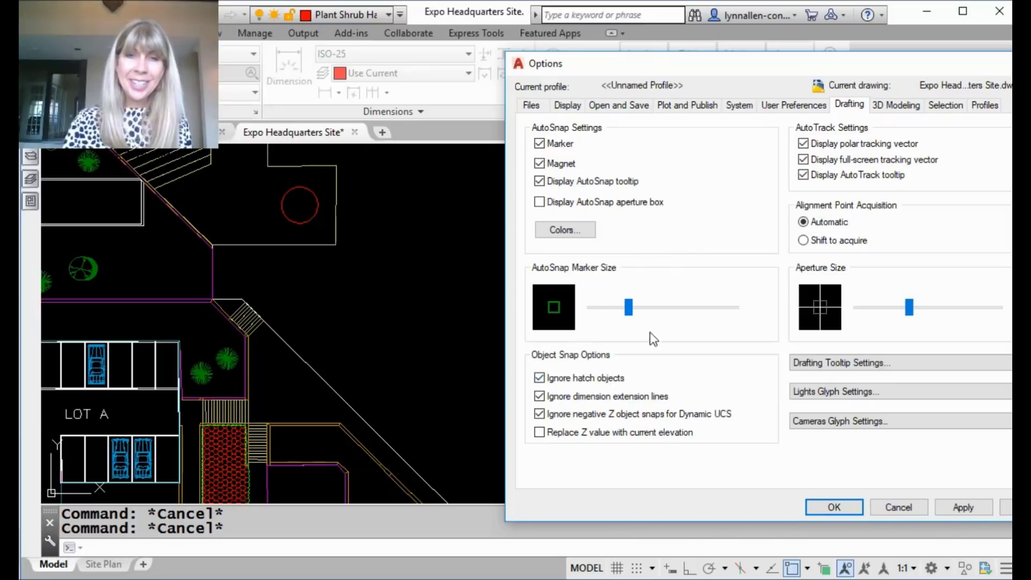
left_click_drag(629, 312, 699, 322)
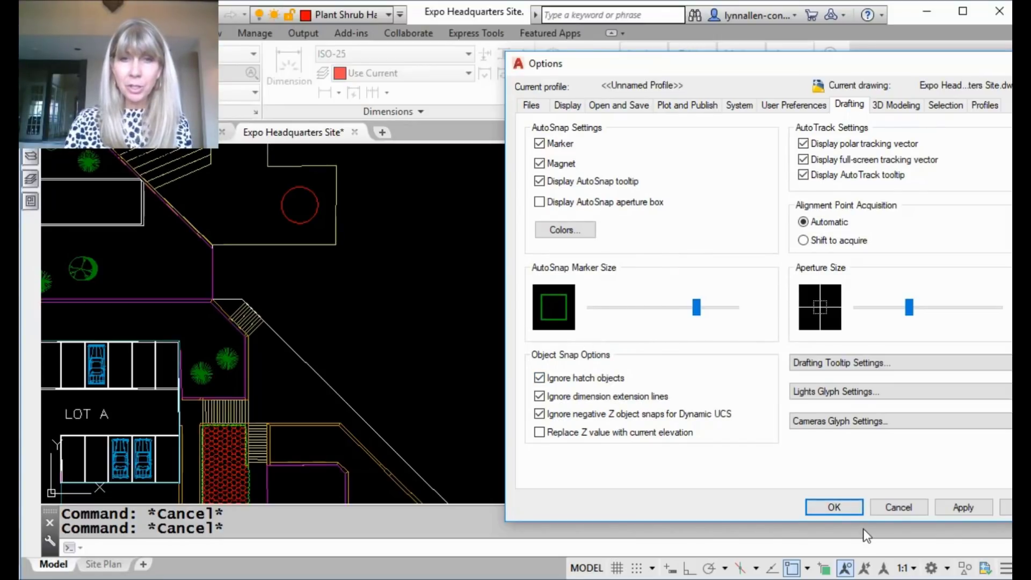
left_click(846, 510)
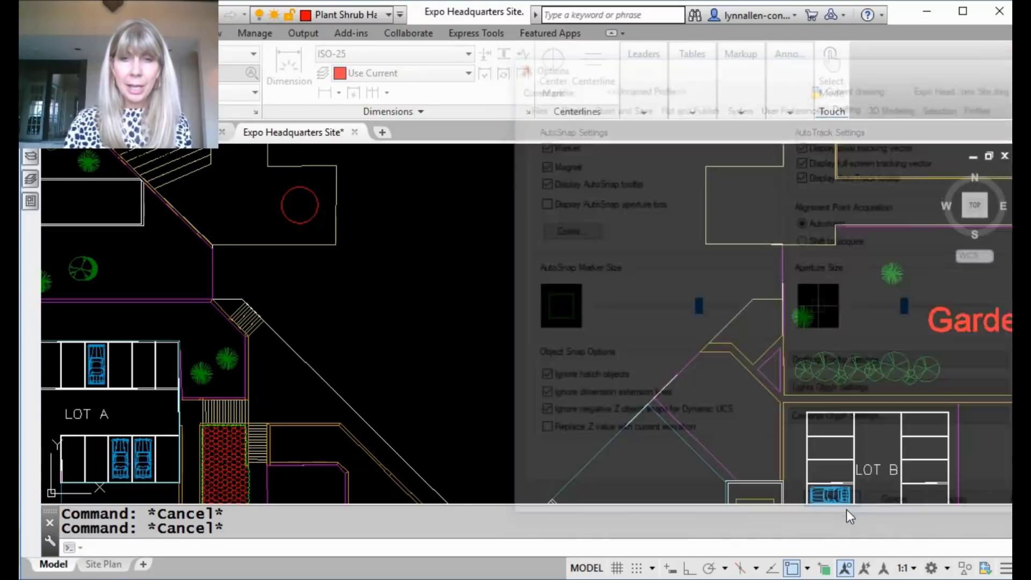
- Start LINE to check the enlarged marker near the red circle, then cancel without drawing
type("L")
key("Return")
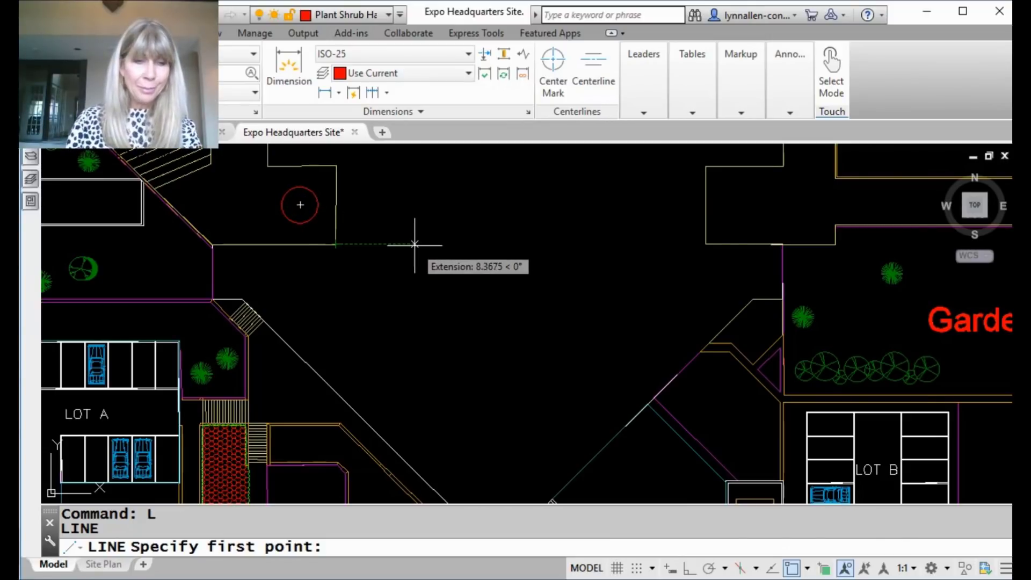
key("Escape")
key("Escape")
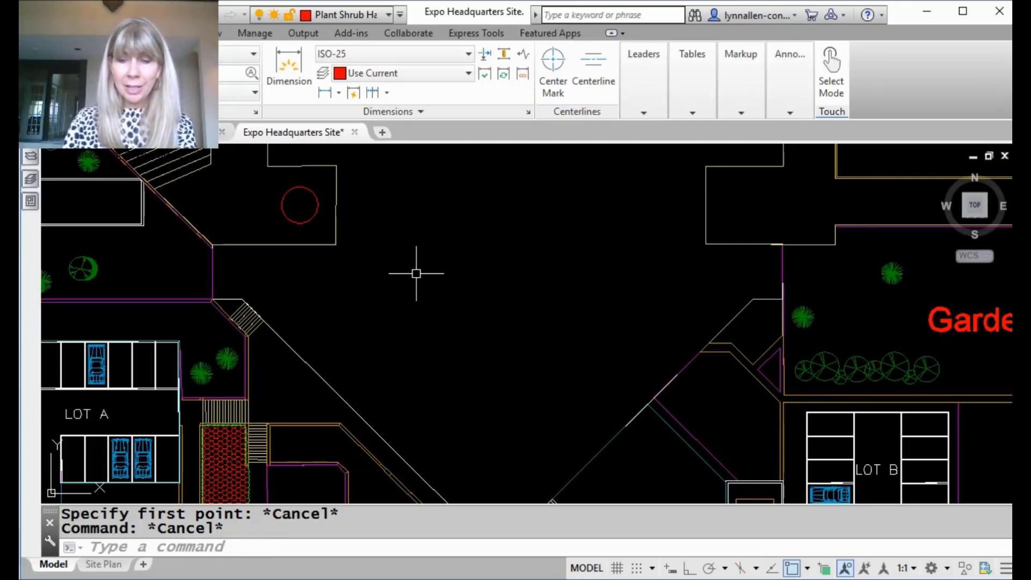
- Rerun OPTIONS from command history and enable Display AutoSnap aperture box on the Drafting tab
key("Up")
key("Up")
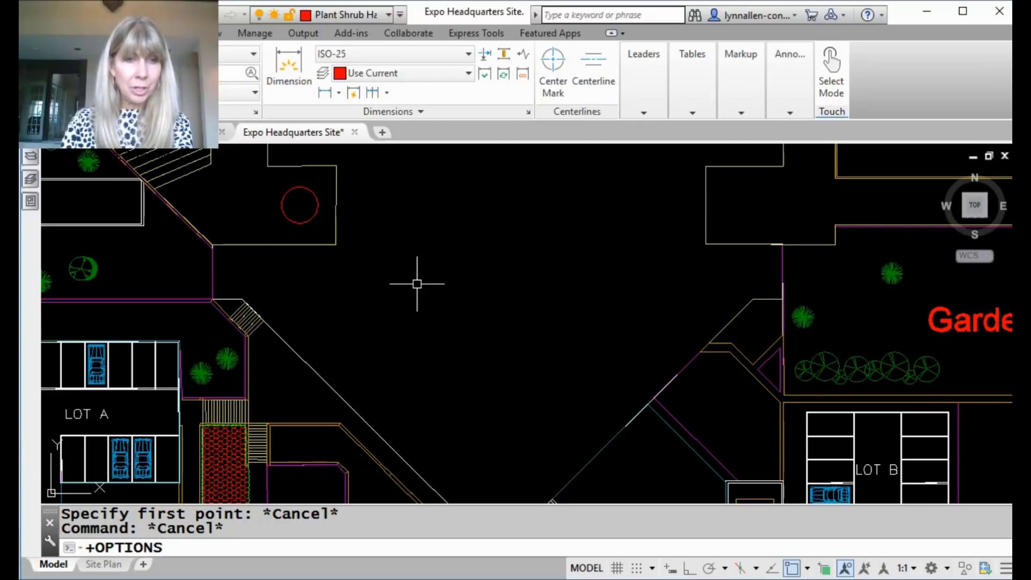
key("Up")
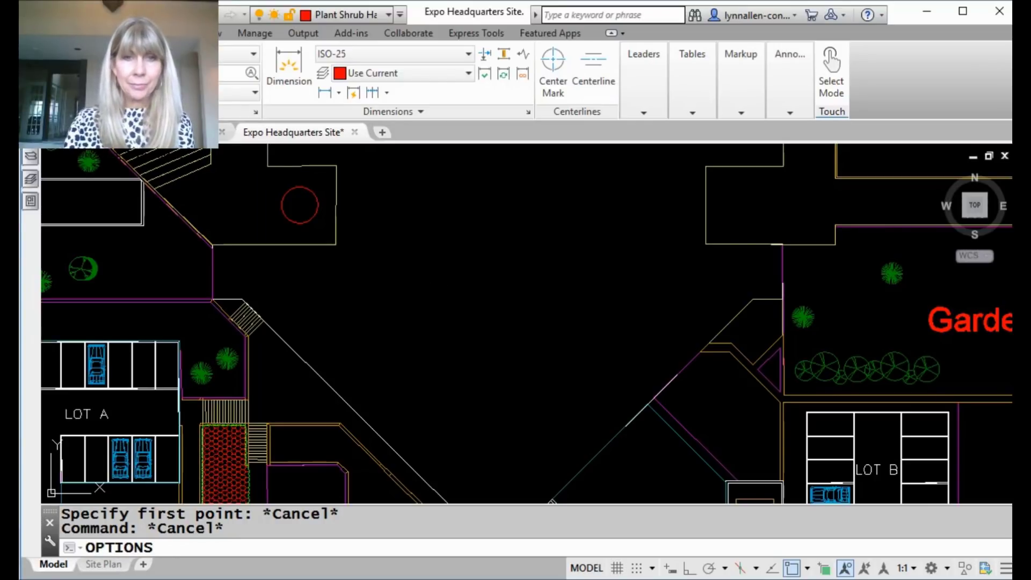
key("Return")
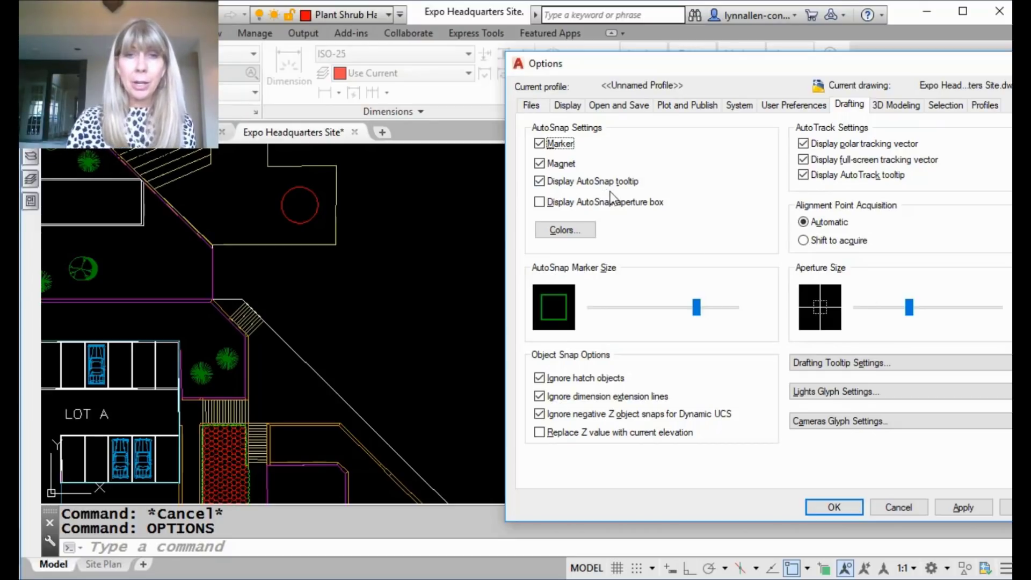
left_click(540, 203)
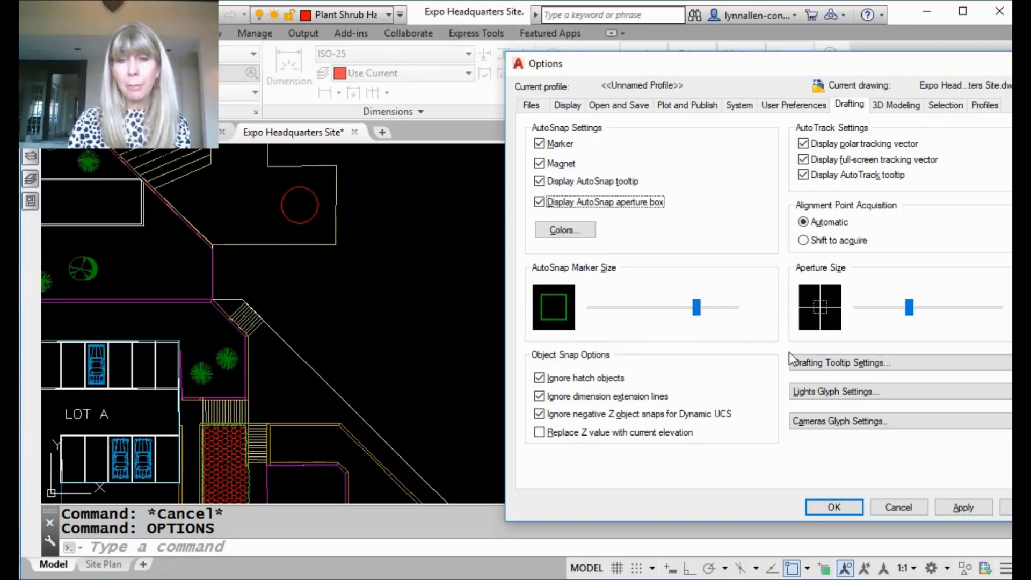
left_click(846, 508)
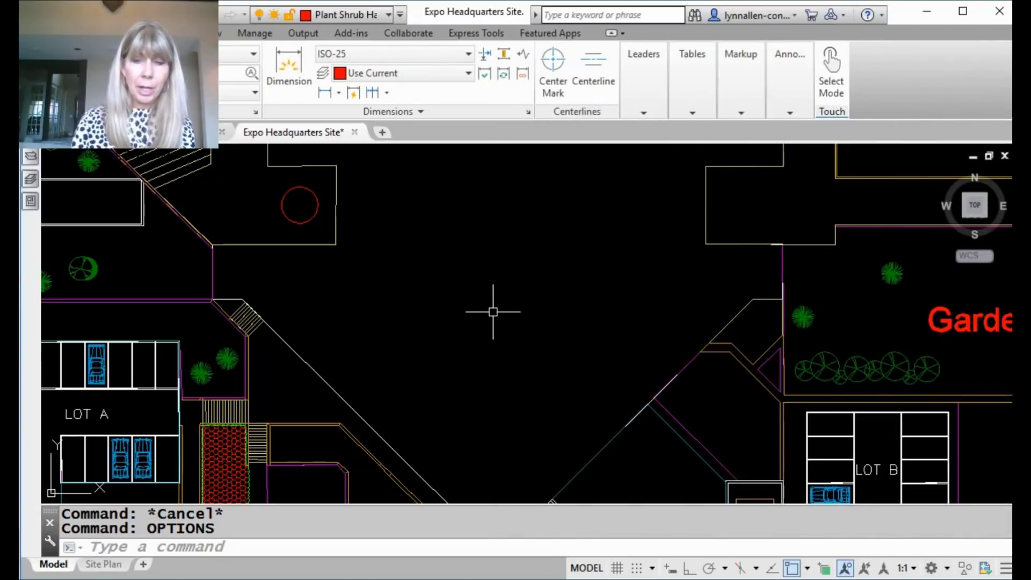
- Run a trial LINE to preview the aperture box, cancel it, and bring up the command-line menu
type("L")
key("Return")
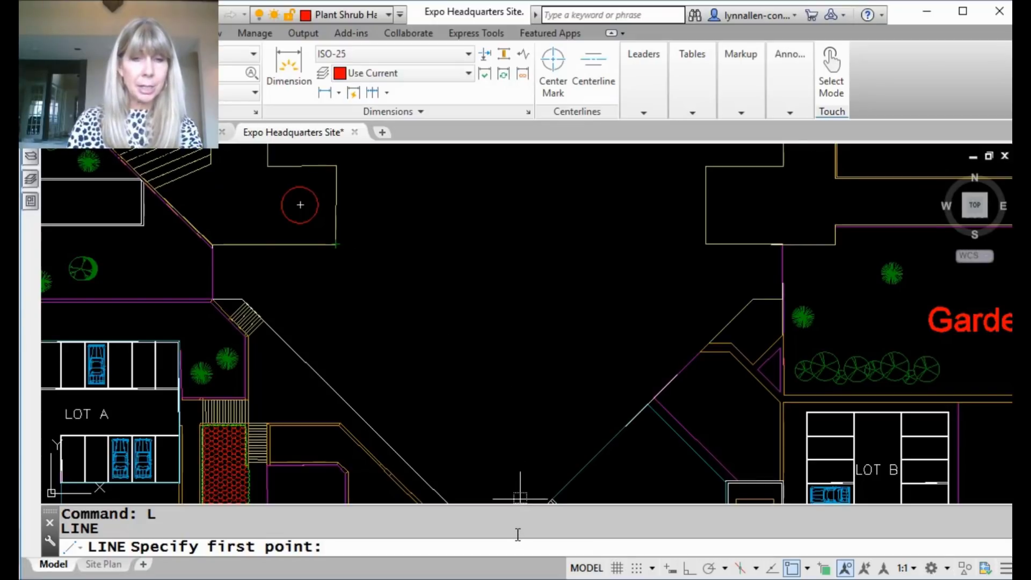
key("Escape")
key("Escape")
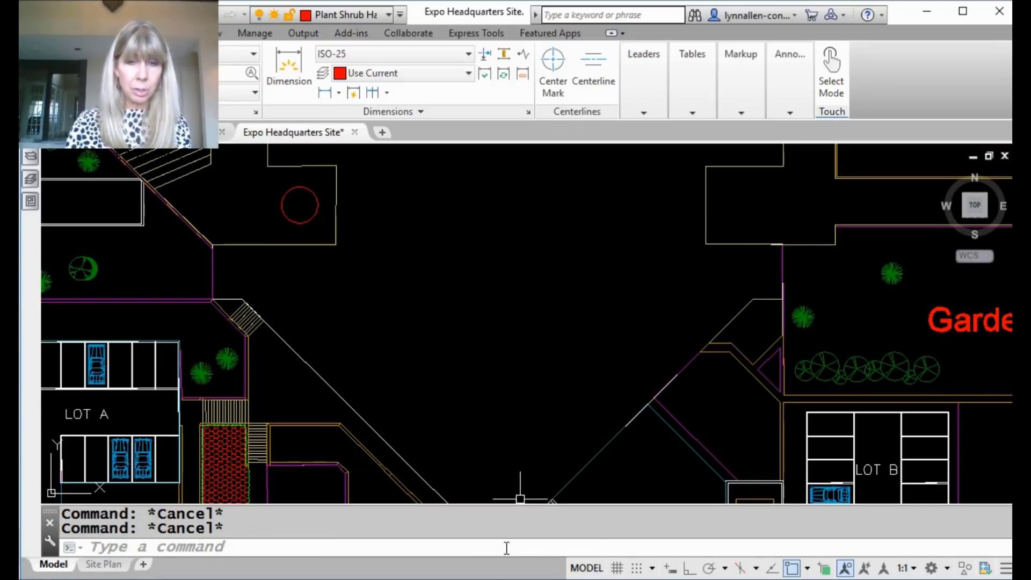
right_click(505, 548)
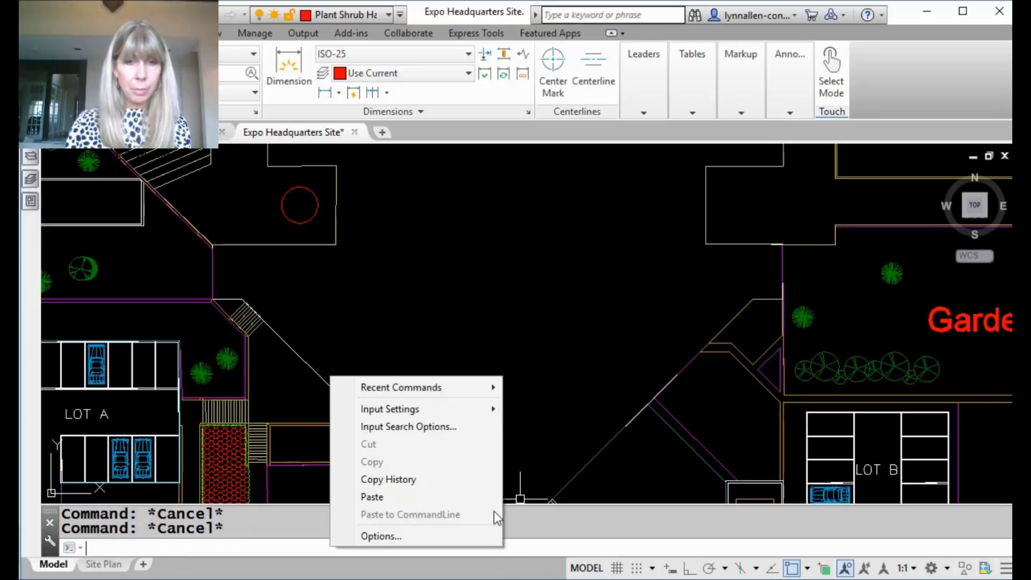
left_click(462, 537)
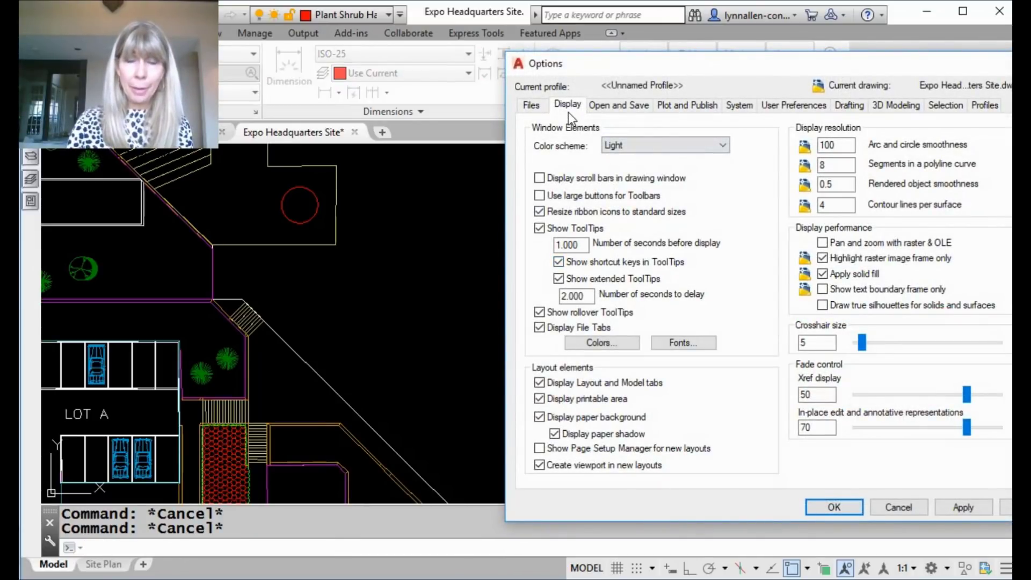
left_click(849, 106)
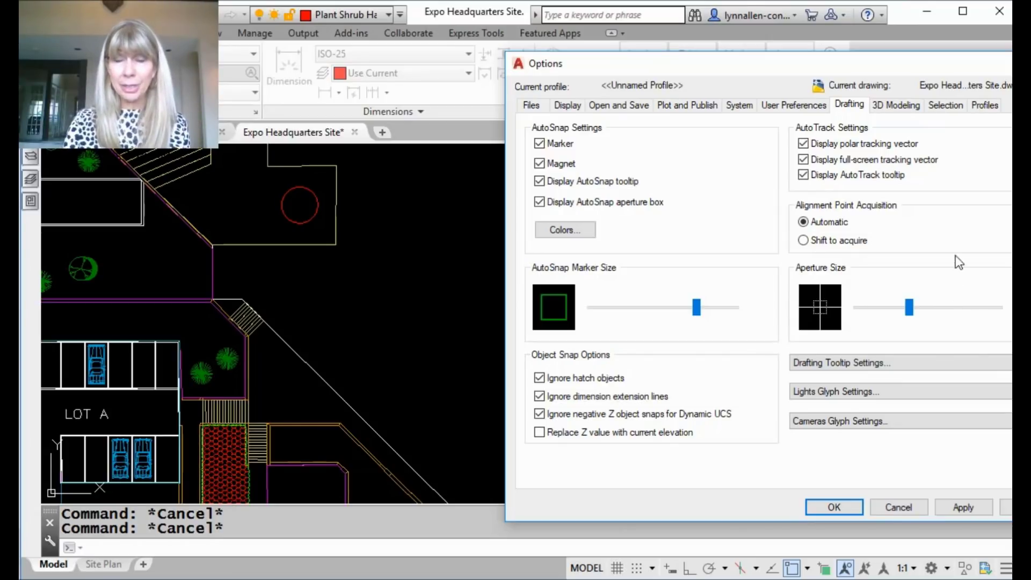
mouse_move(886, 182)
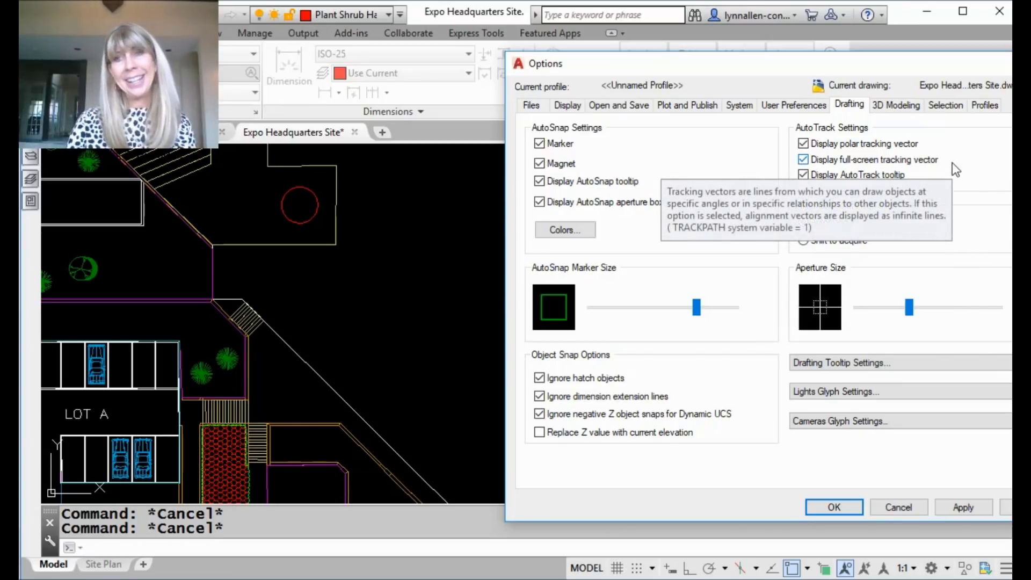
left_click(540, 203)
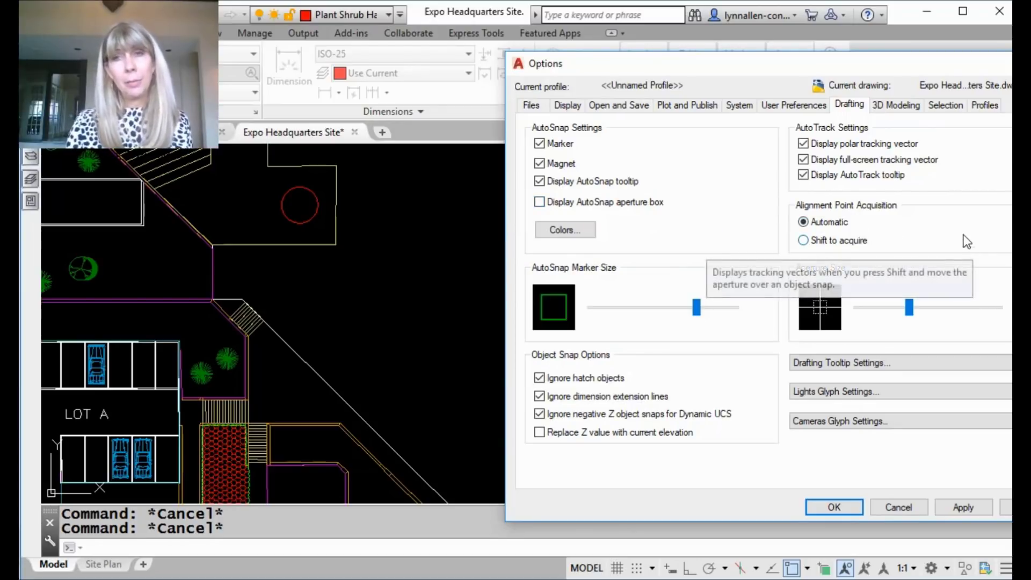
left_click(946, 106)
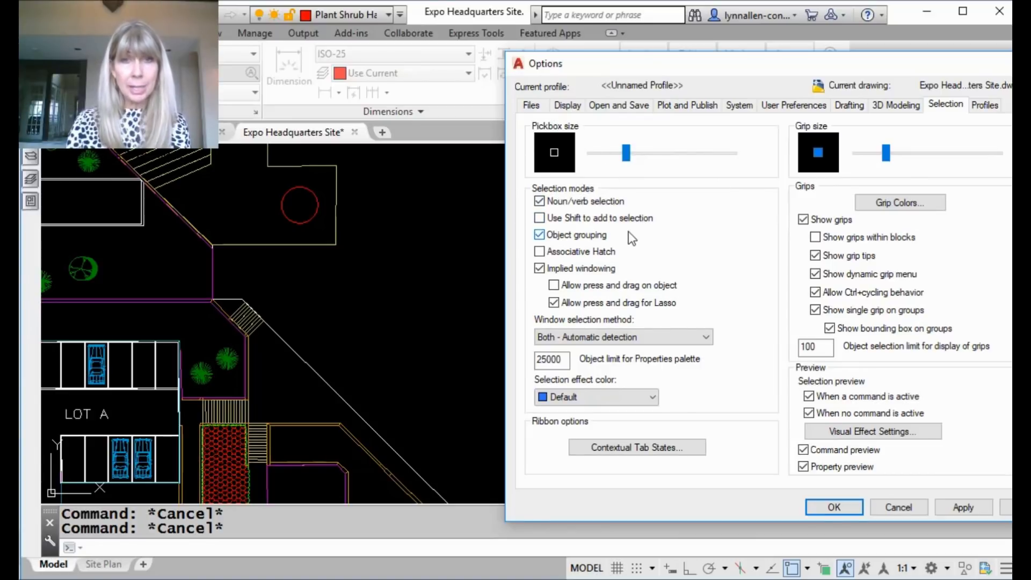
mouse_move(629, 231)
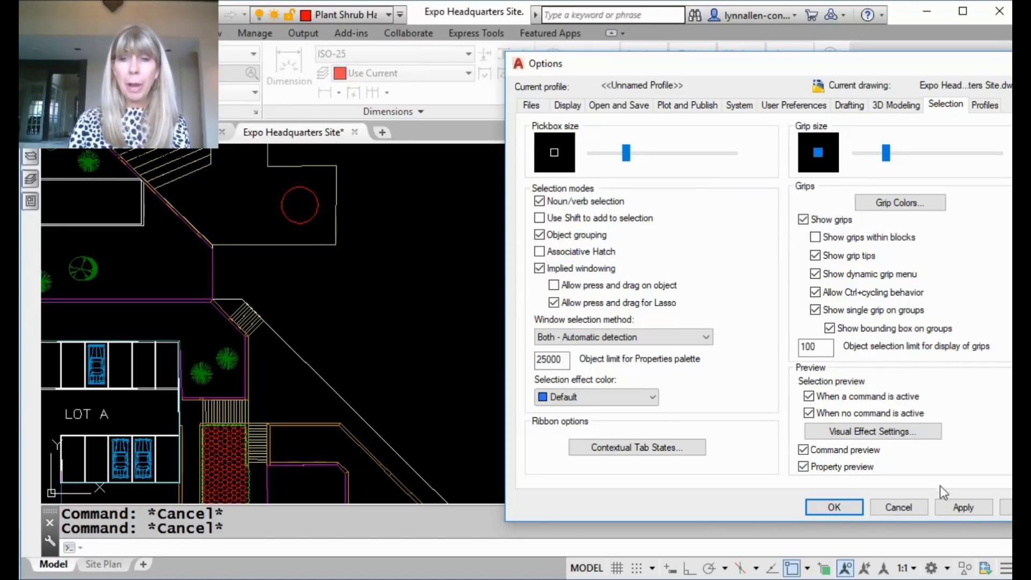
left_click(895, 510)
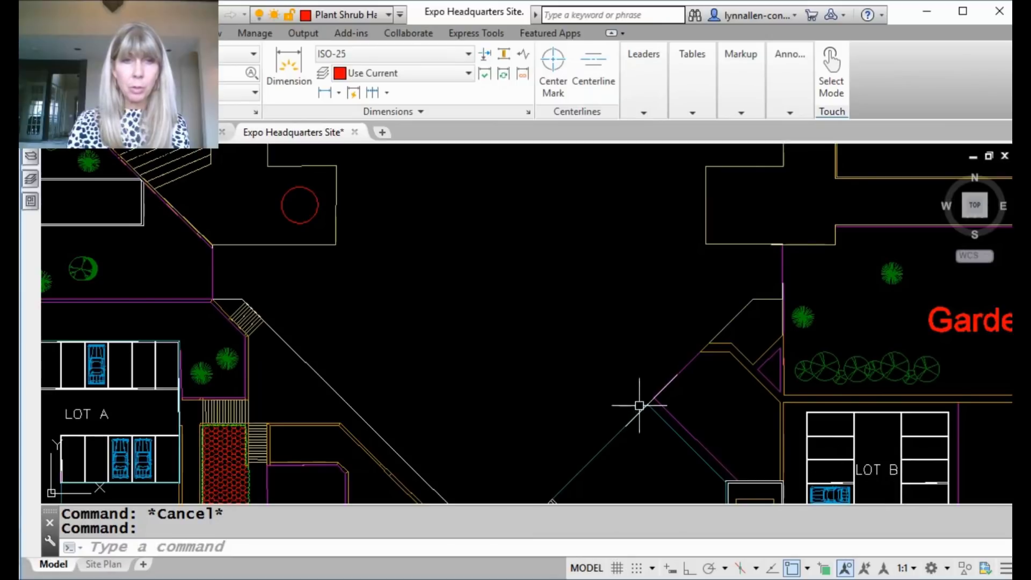
- Grip-stretch the bottom-right corner of the red circle's outline down and right, then clear the selection
left_click(328, 244)
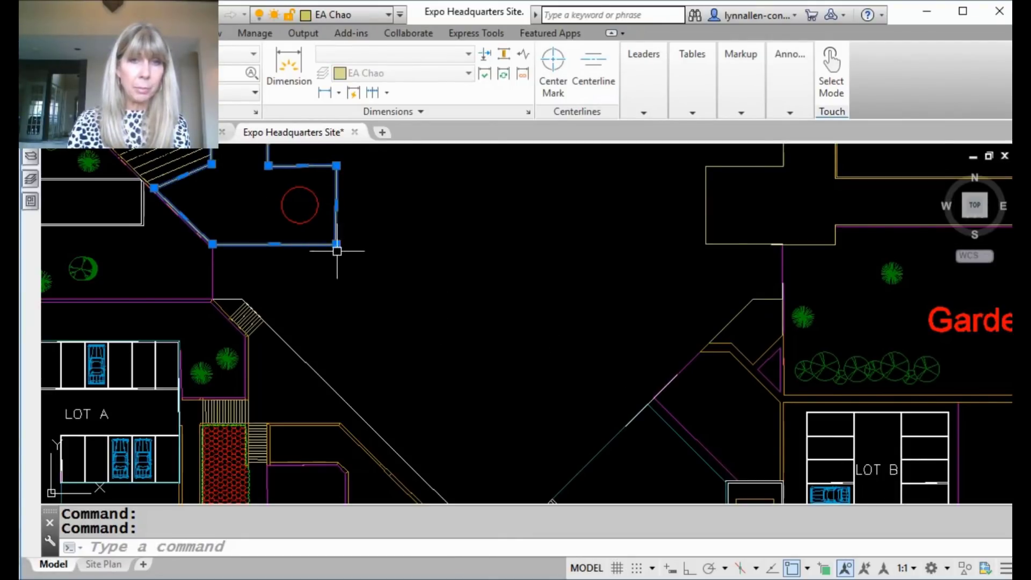
left_click(336, 244)
left_click(406, 276)
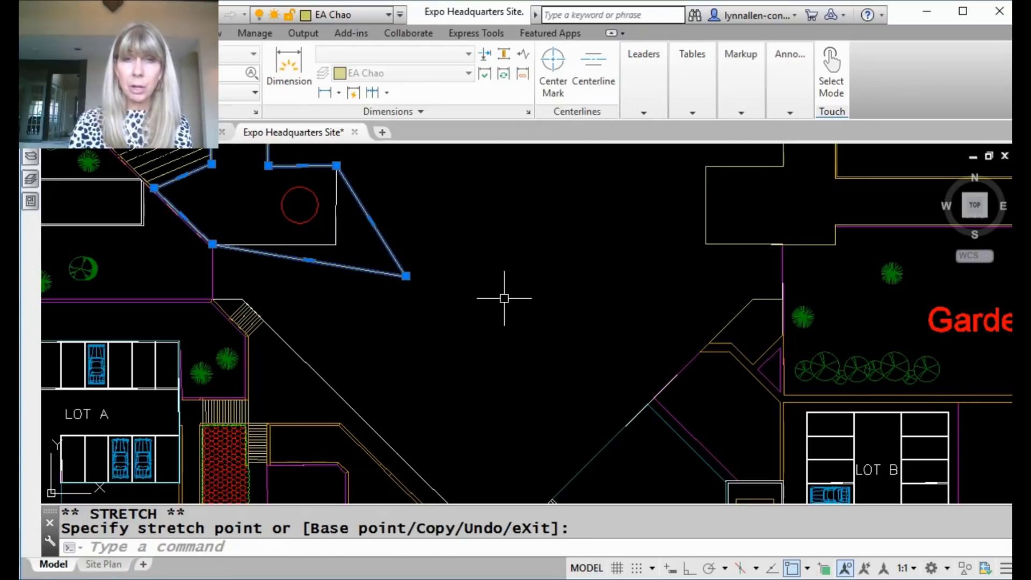
key("Escape")
key("Escape")
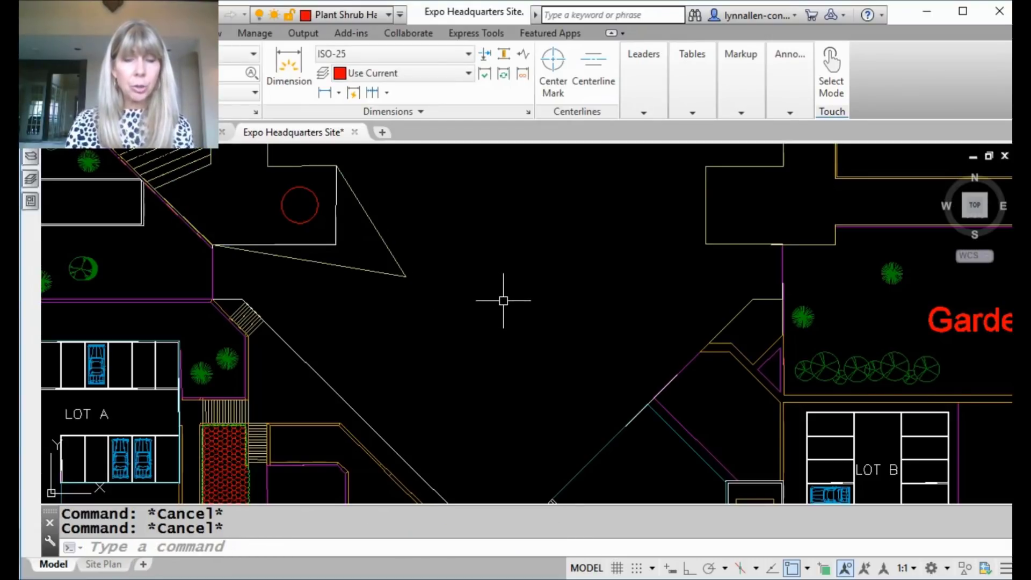
left_click(465, 545)
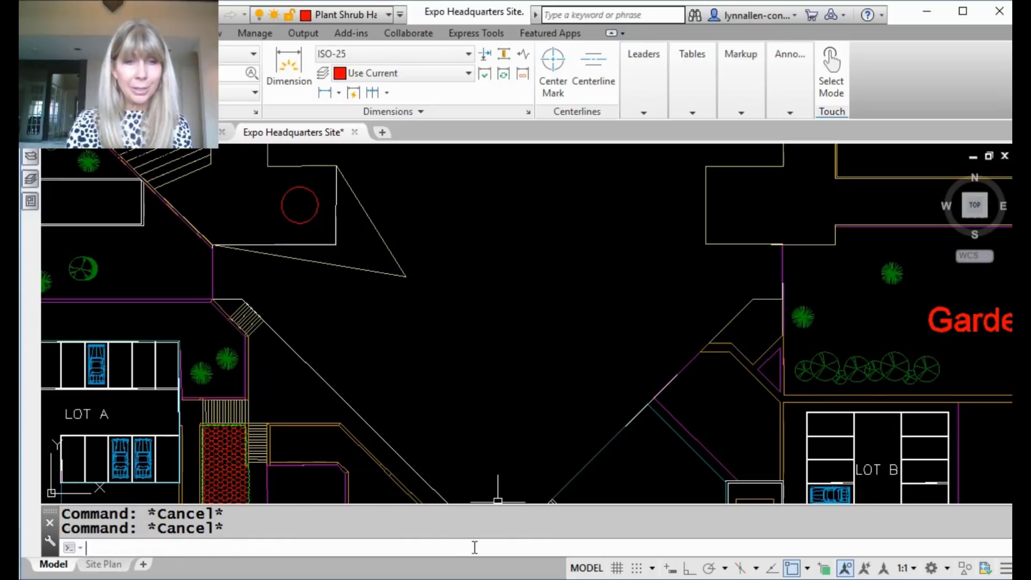
- In Options on the Selection tab, drag the Grip size slider to its maximum
right_click(474, 547)
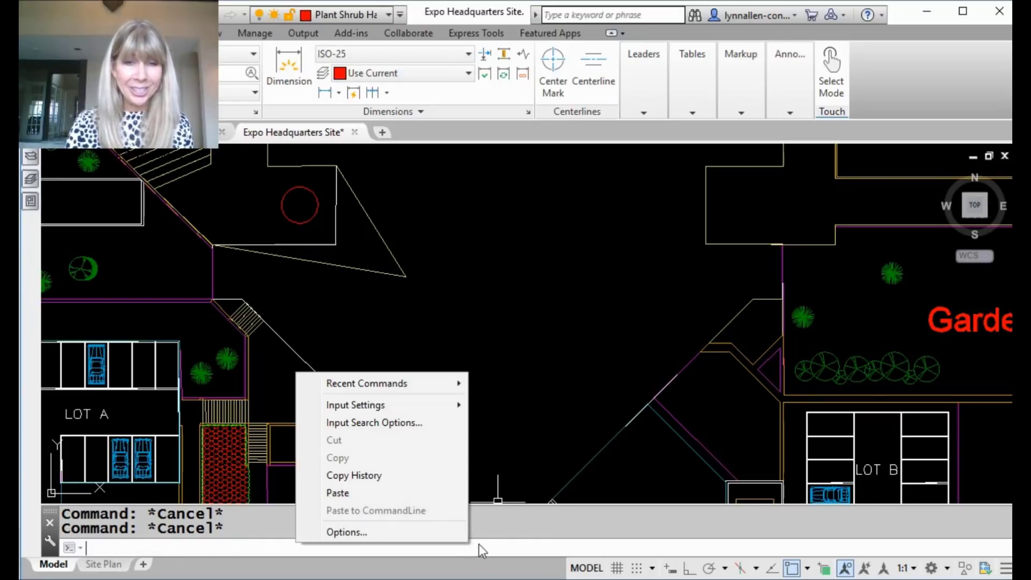
left_click(440, 533)
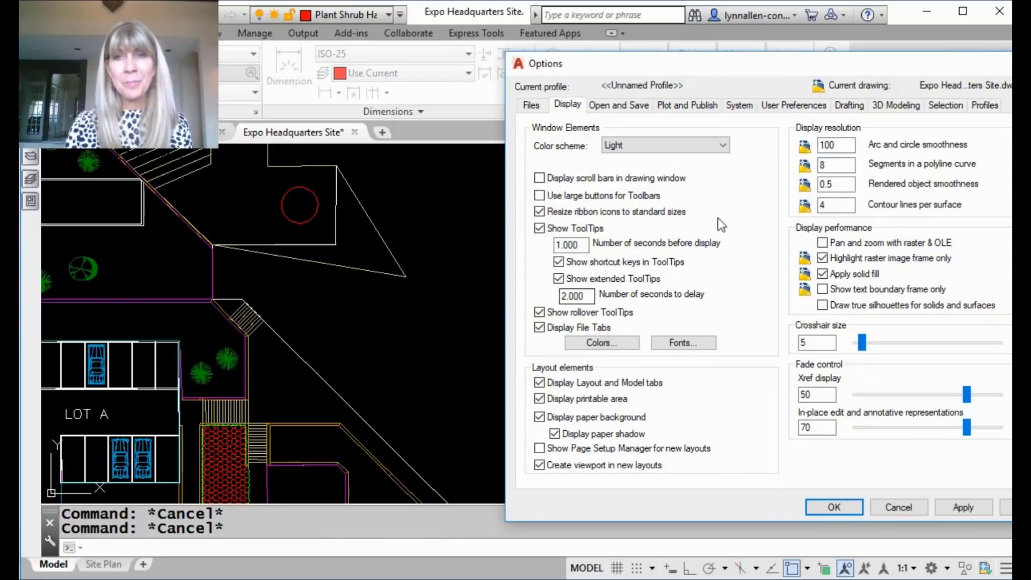
left_click(939, 108)
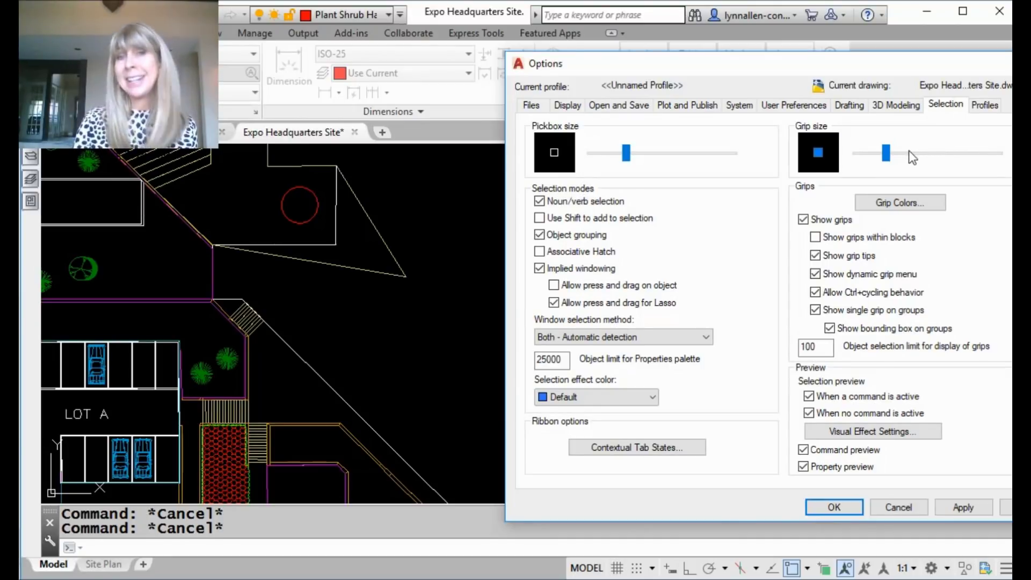
left_click_drag(886, 153, 998, 153)
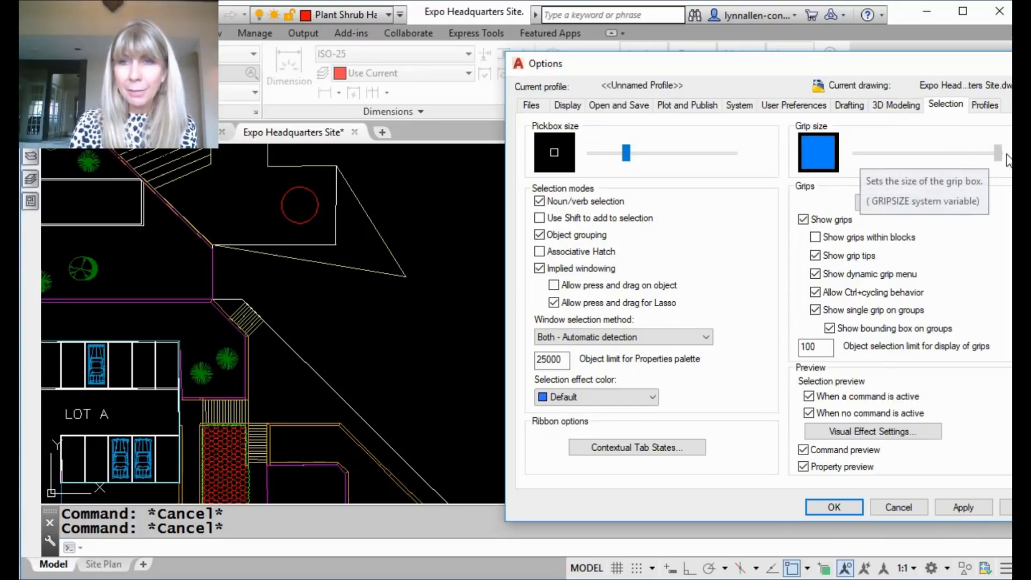
- Apply the maximum grip size, select both site outlines, and move the right outline's corner mid-plan
left_click(835, 507)
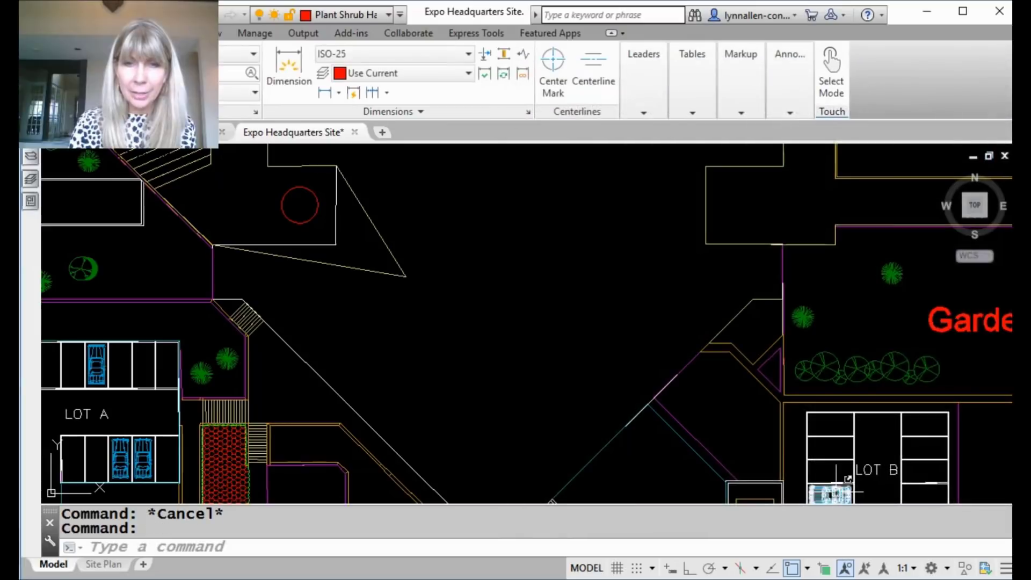
left_click(380, 275)
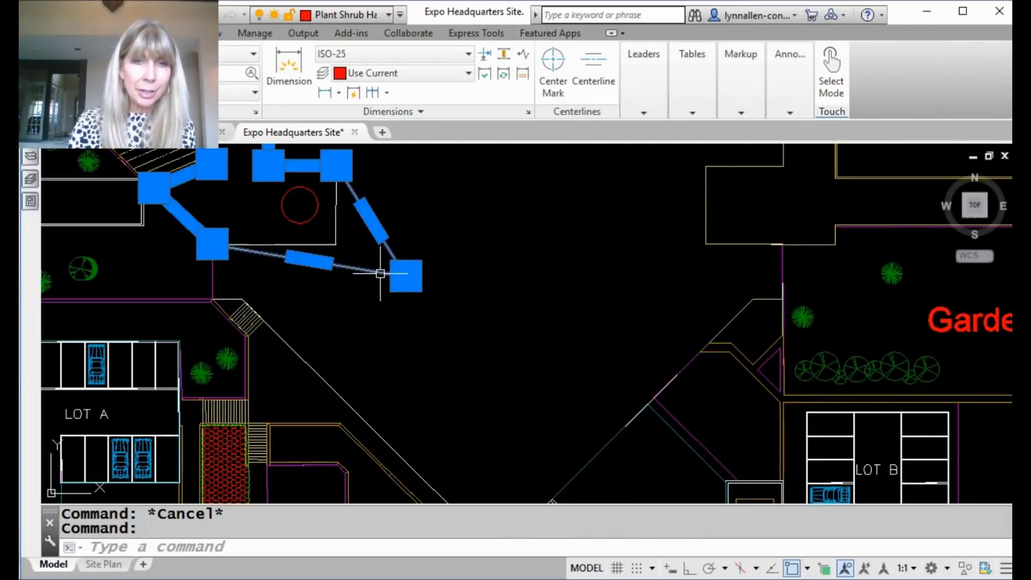
left_click(346, 396)
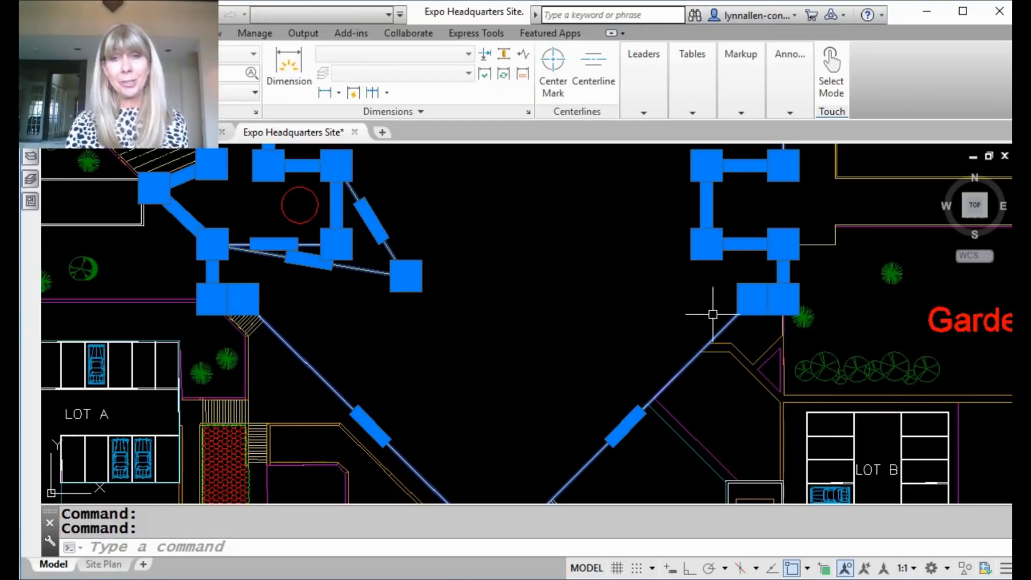
left_click(706, 245)
left_click(494, 304)
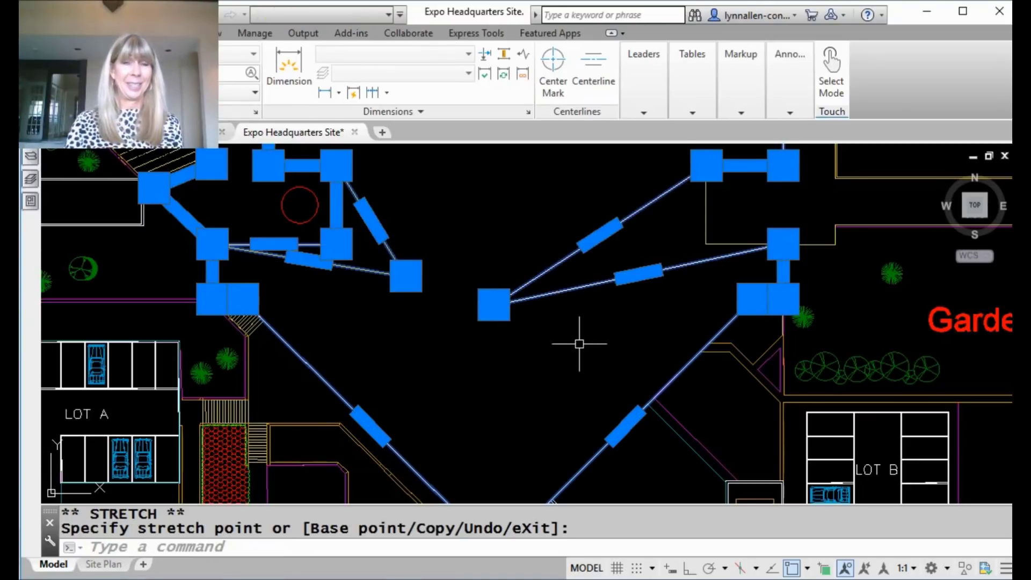